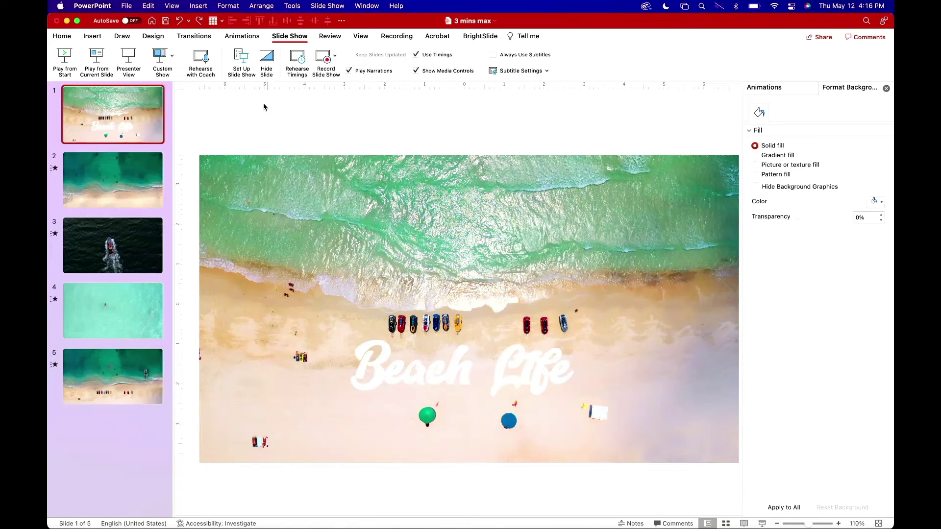
Step: Switch back to the Home tab tools on the Beach Life title slide
click(62, 37)
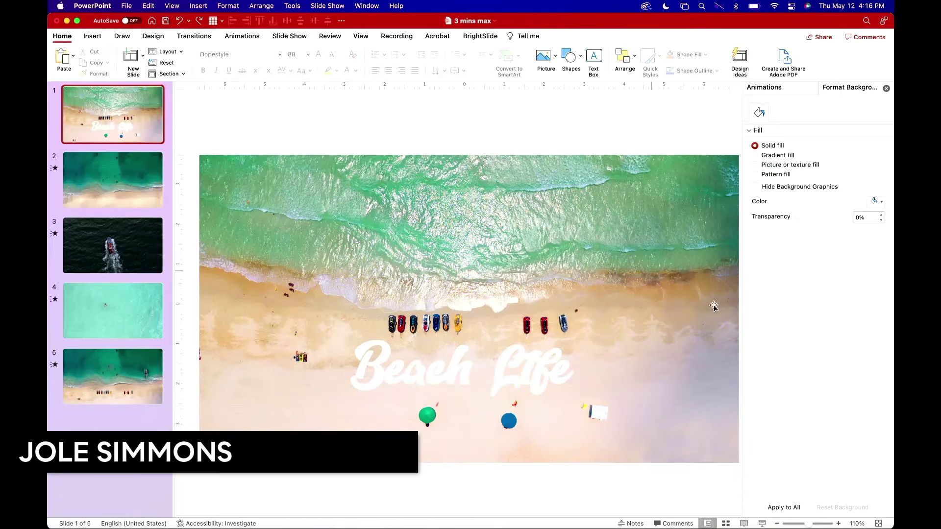
click(763, 524)
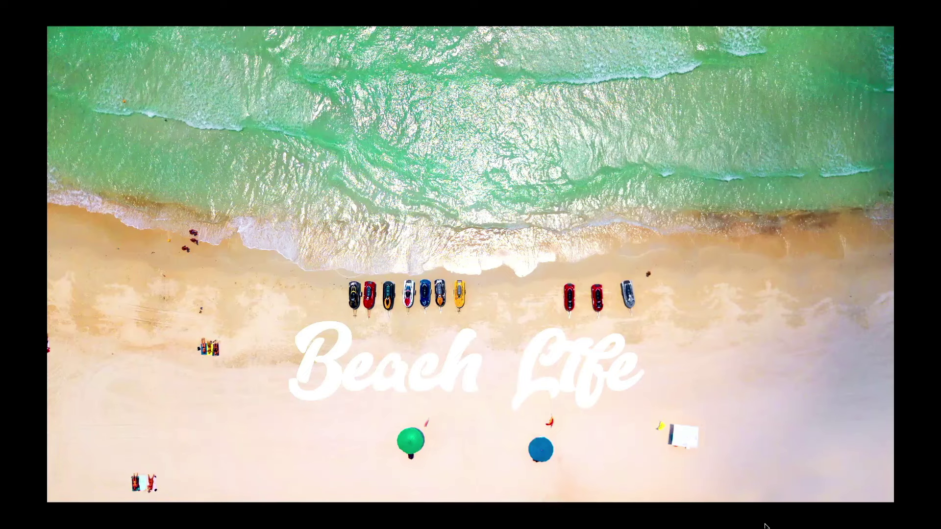
key(Escape)
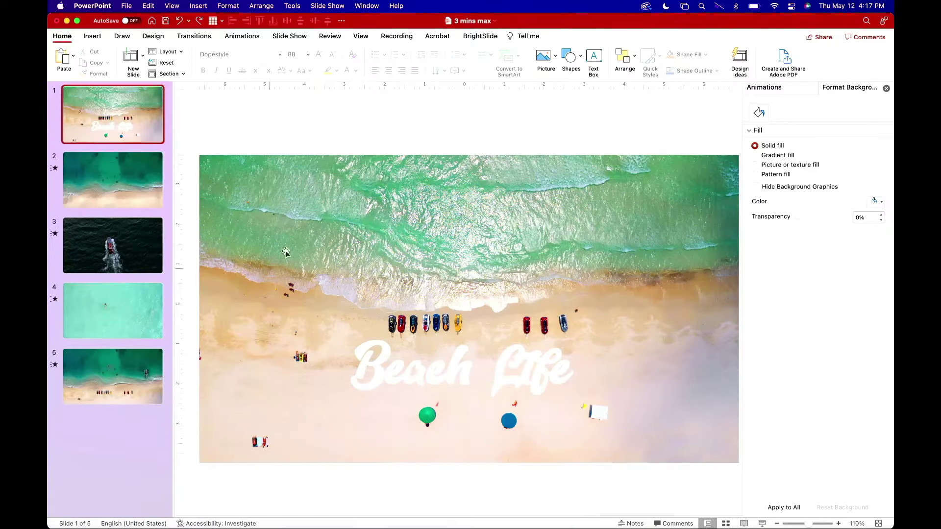
Step: Move the beach photo and Beach Life title slightly down together
click(329, 175)
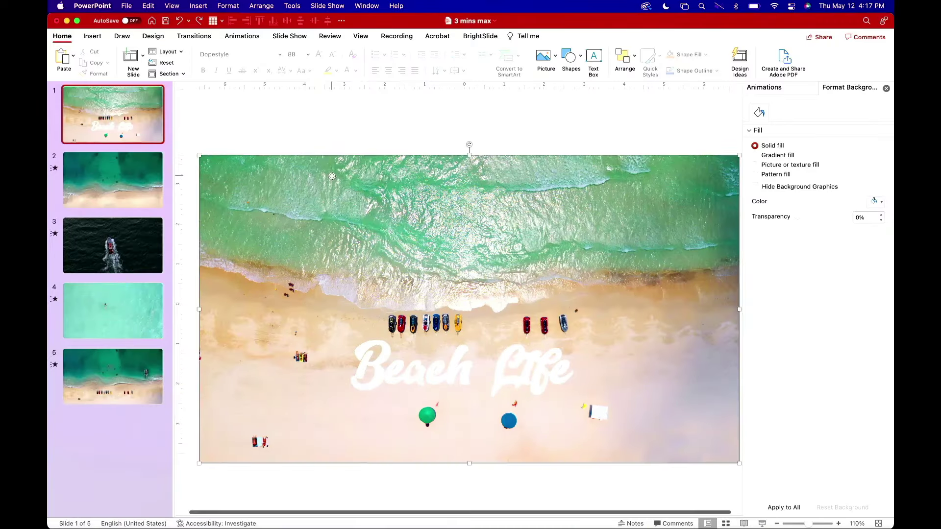
click(441, 373)
drag(453, 190, 452, 210)
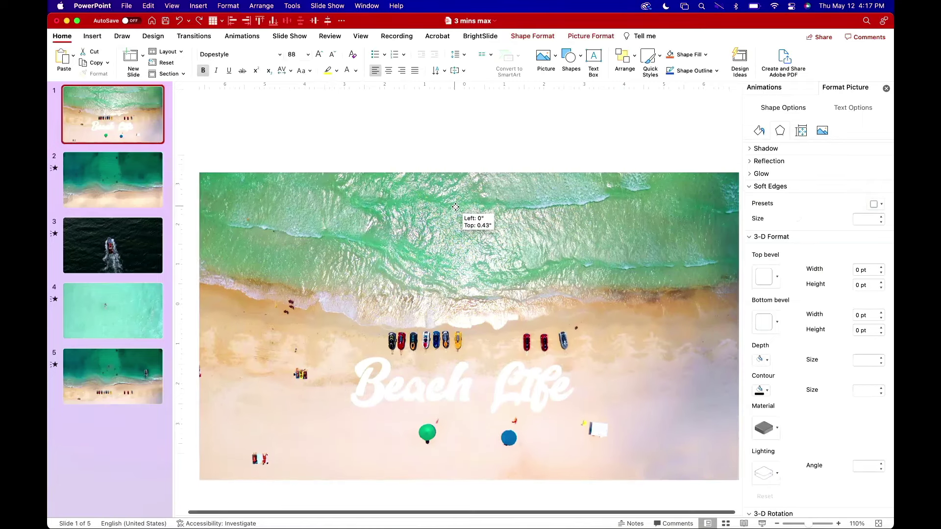
click(444, 138)
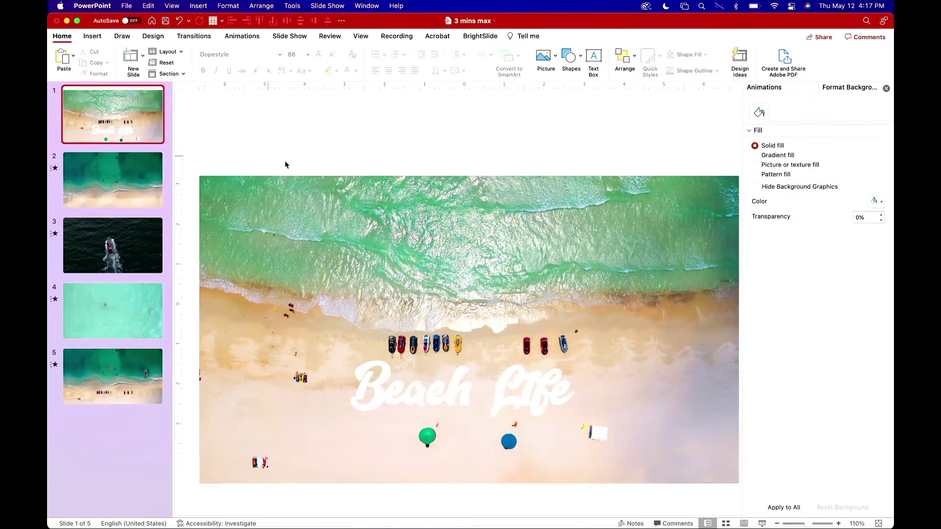
Step: Draw a wide oval across the photo's top edge, with the view zoomed out to 69%
click(573, 58)
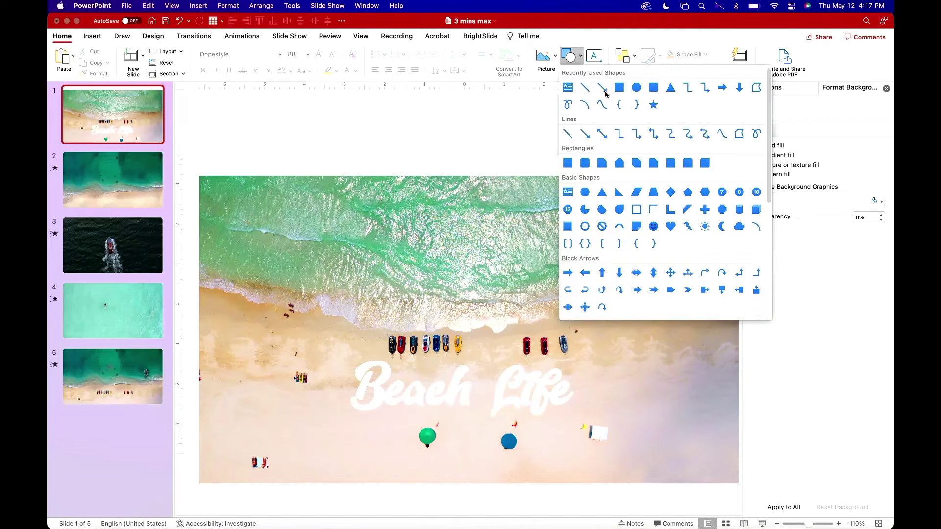
click(647, 90)
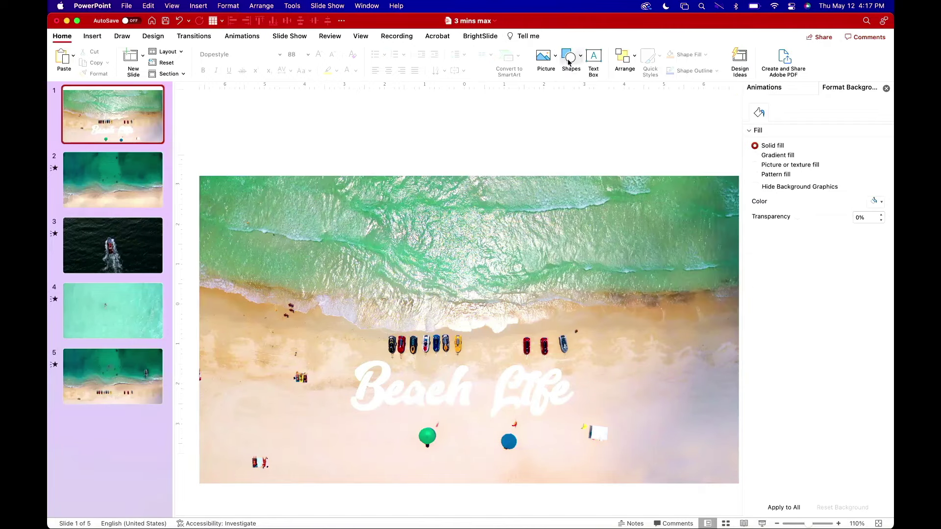
click(569, 58)
click(636, 87)
click(804, 524)
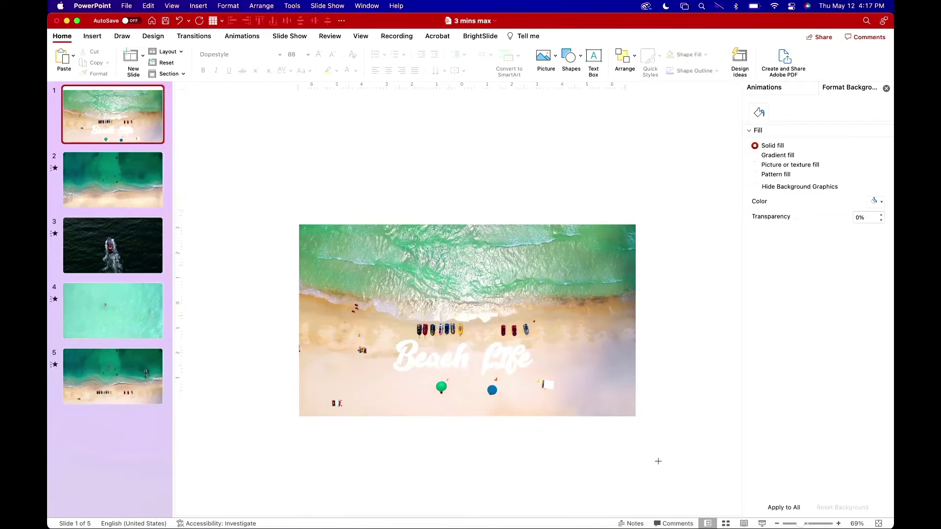
drag(216, 155, 679, 315)
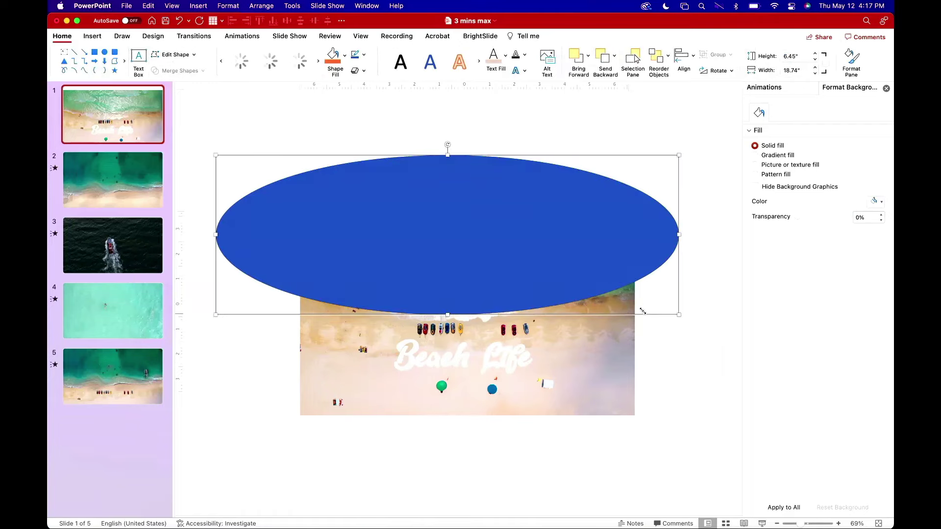
Step: Subtract the ellipse from the beach photo to leave a curved top, then show slide 2
shift+click(606, 341)
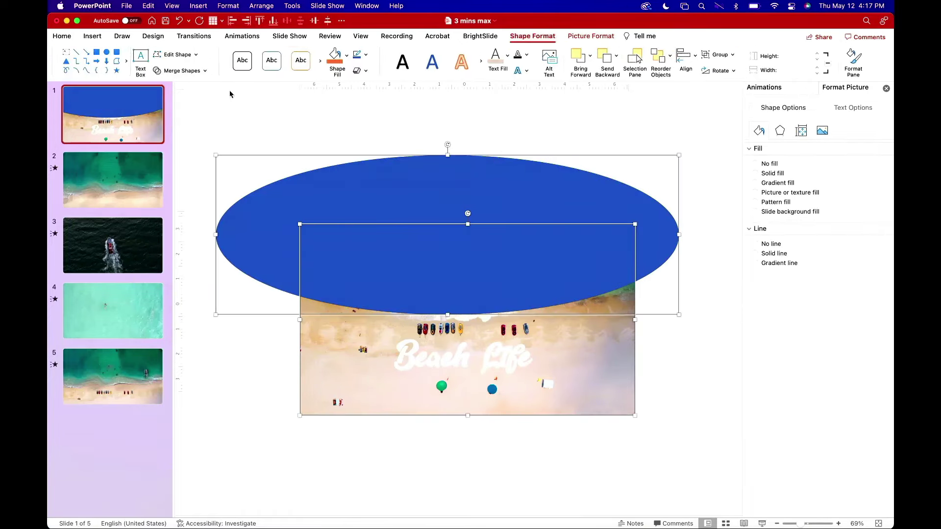
click(193, 72)
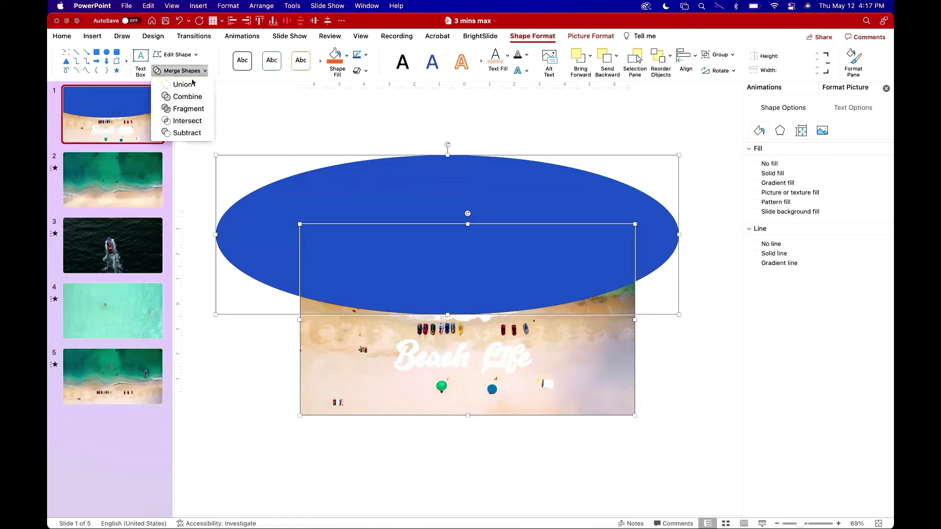
click(187, 133)
click(429, 148)
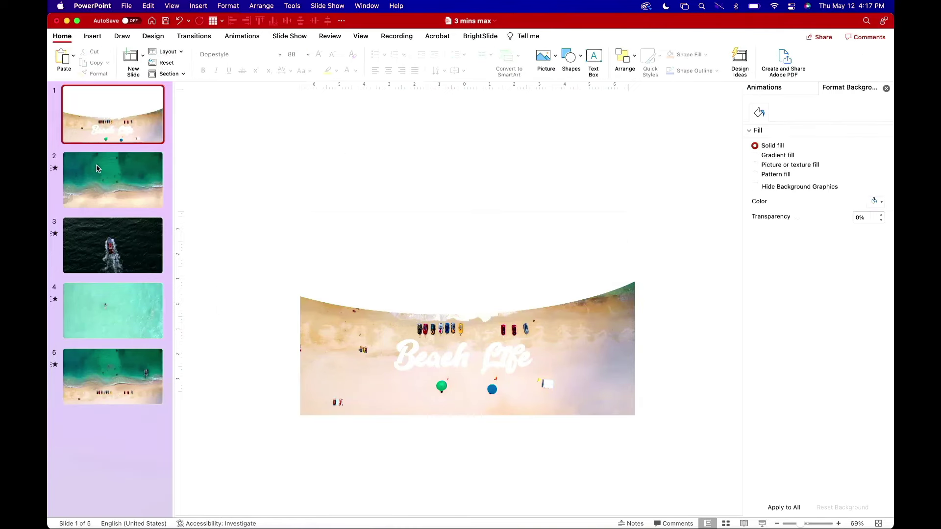
click(96, 168)
mouse_move(346, 342)
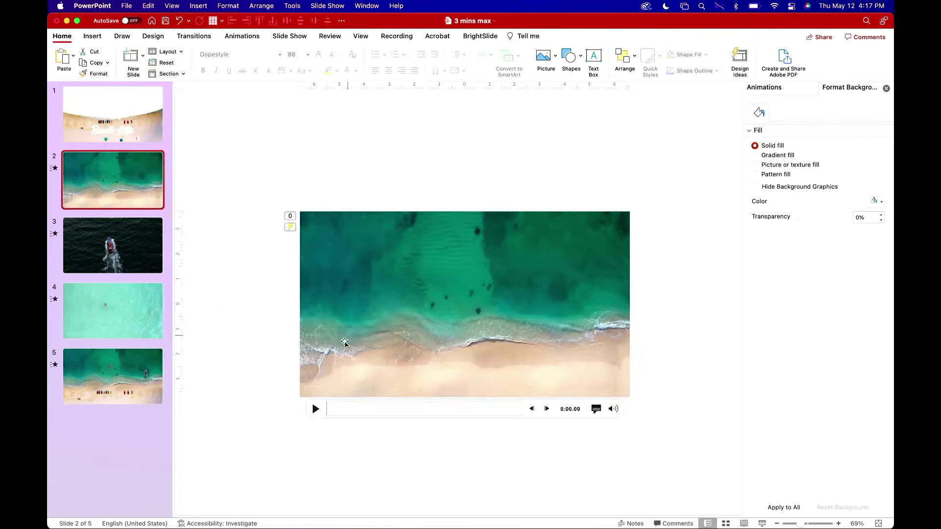
Step: Copy slide 2's ocean video onto the Beach Life title slide
click(315, 409)
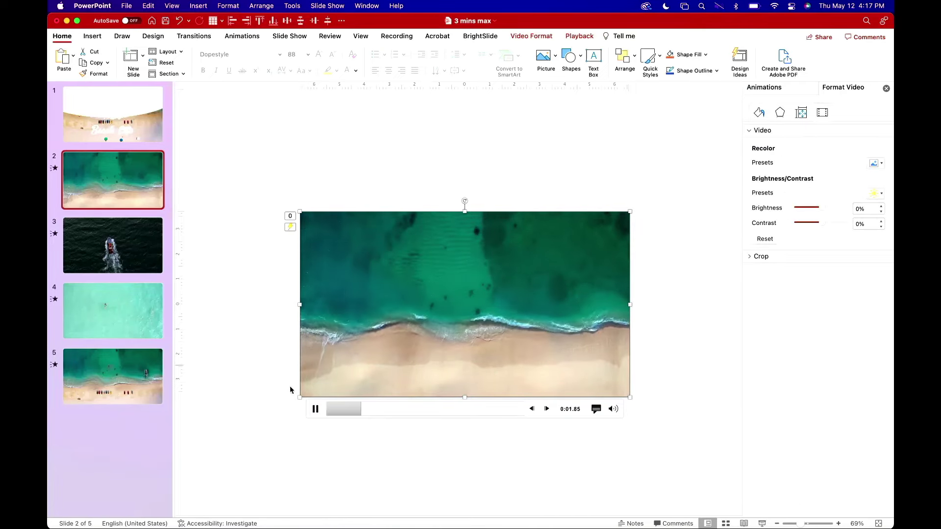
click(318, 413)
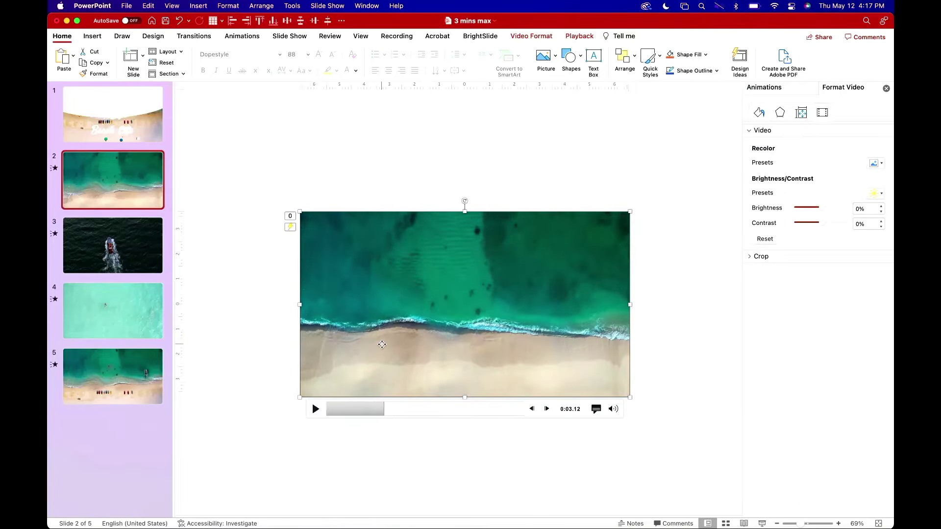
click(136, 100)
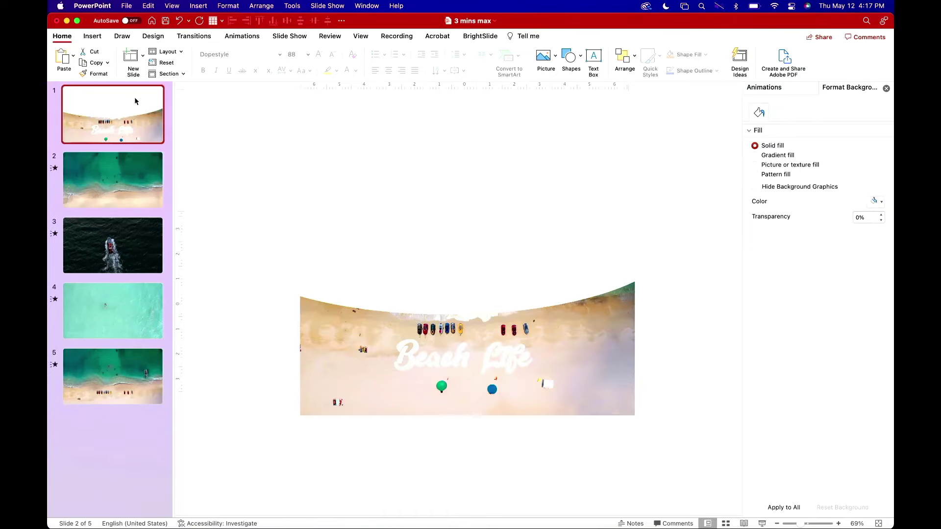
key(super+v)
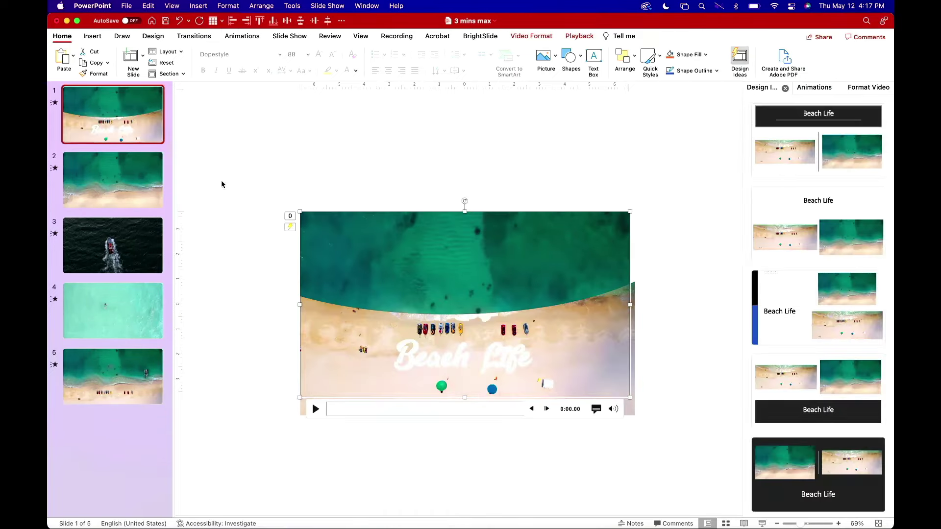
Step: Preview the title slide, move the ocean video higher, then show slide 3's boat video
key(super+shift+Return)
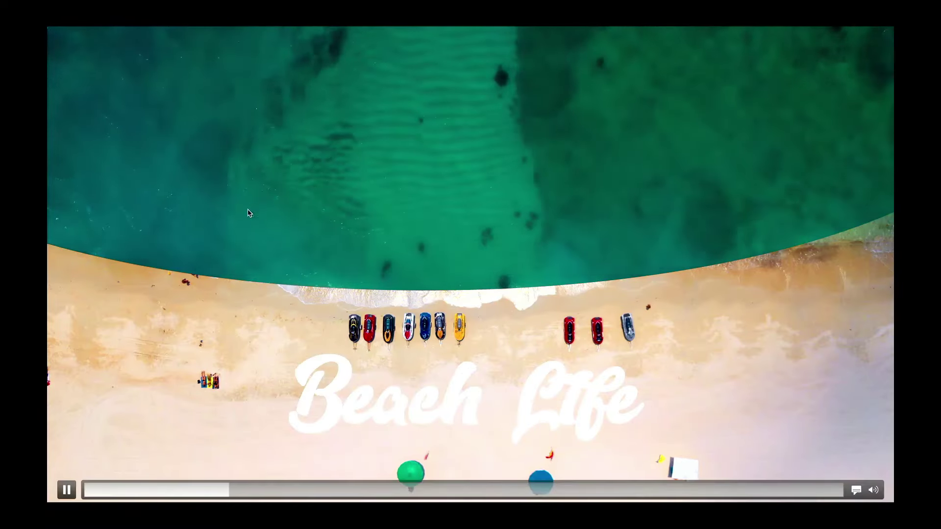
key(Escape)
click(236, 163)
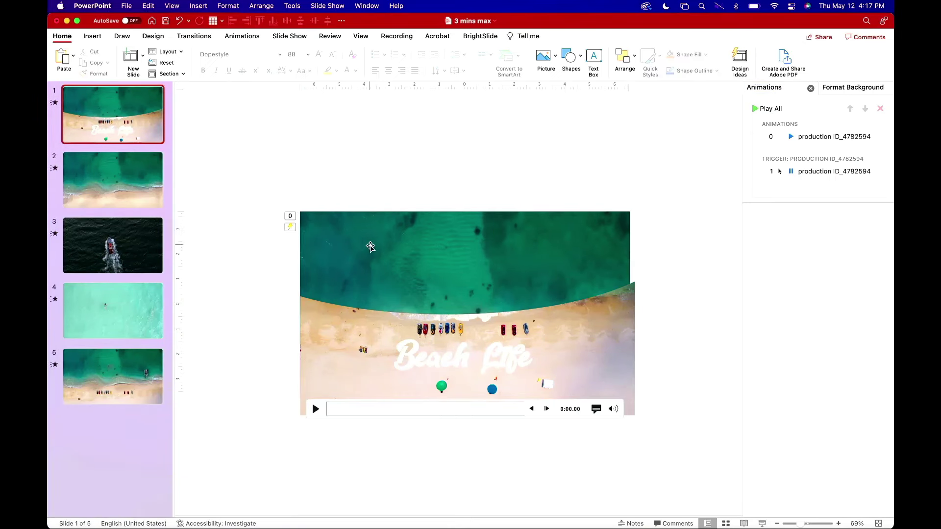
click(374, 249)
mouse_move(373, 249)
mouse_down()
mouse_move(375, 182)
mouse_move(390, 196)
mouse_up()
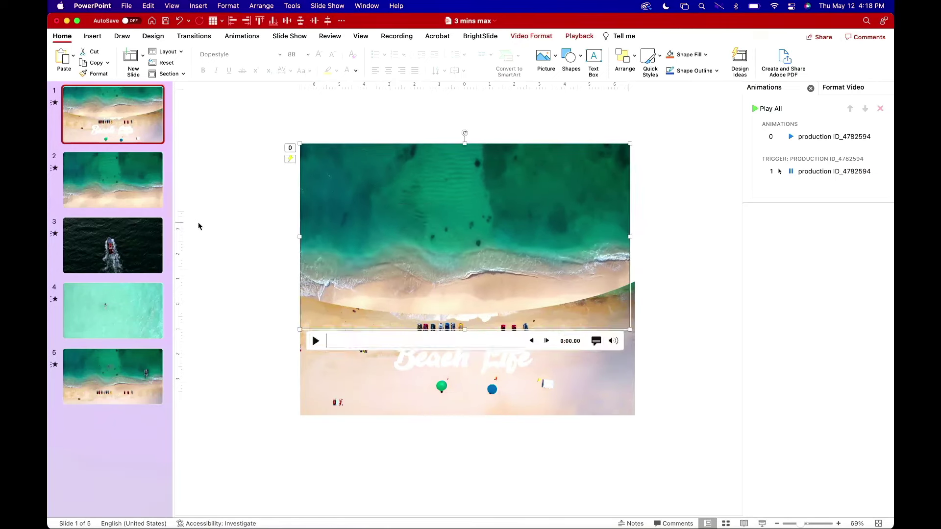
click(125, 255)
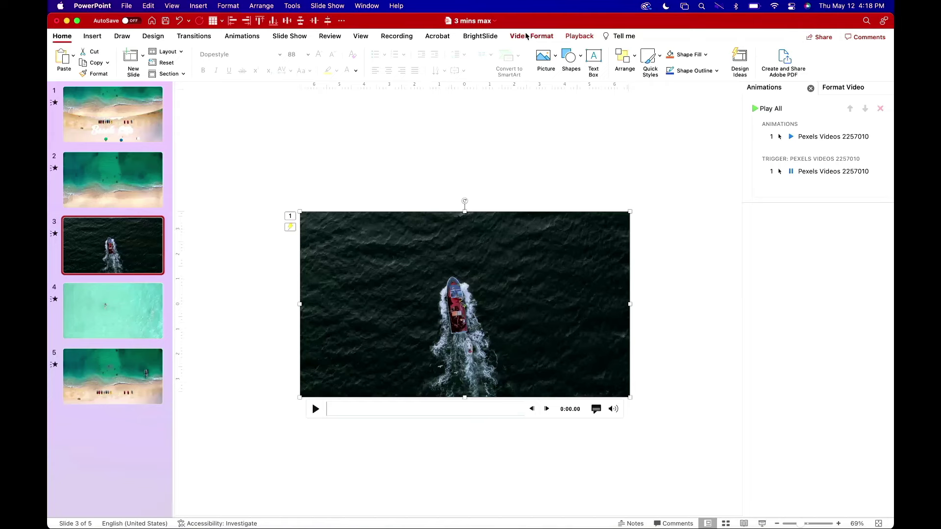
Step: Crop the boat video's right, left and top sides down to a 4.74" × 5.97" frame
click(526, 36)
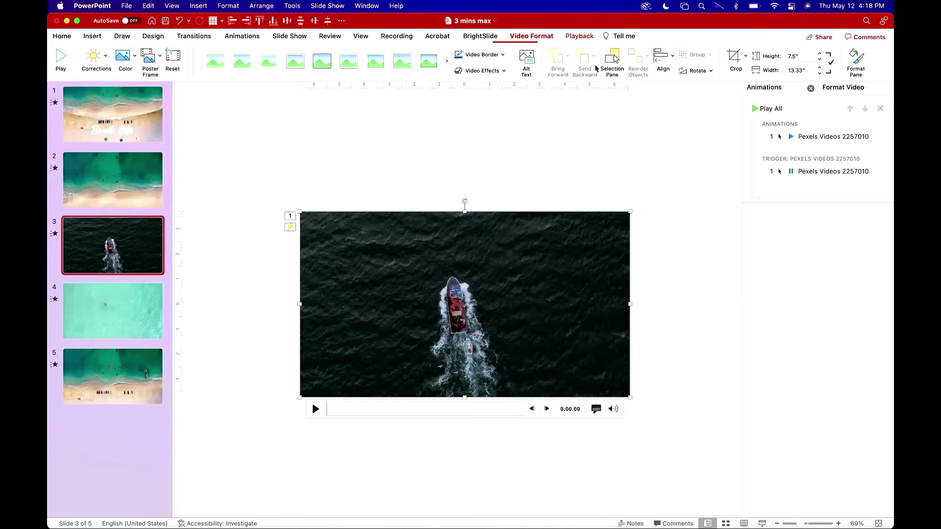
click(736, 59)
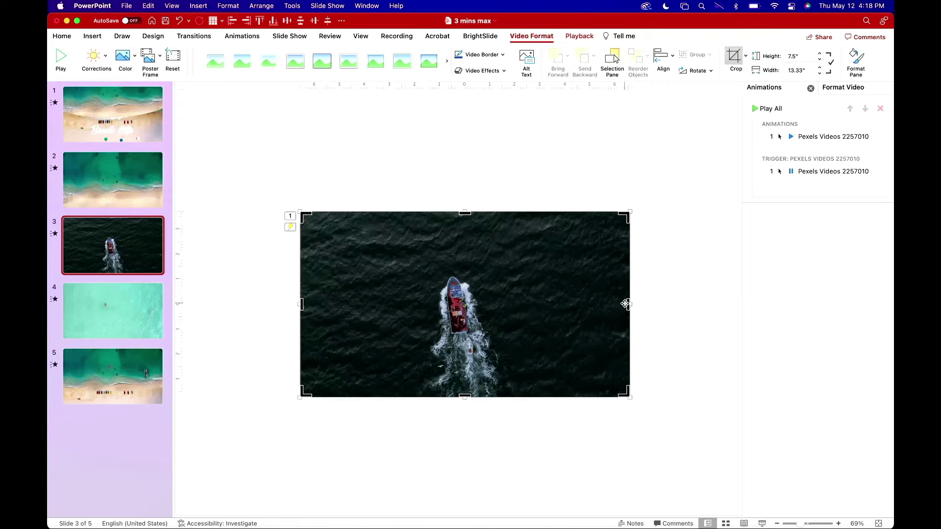
drag(629, 305, 522, 304)
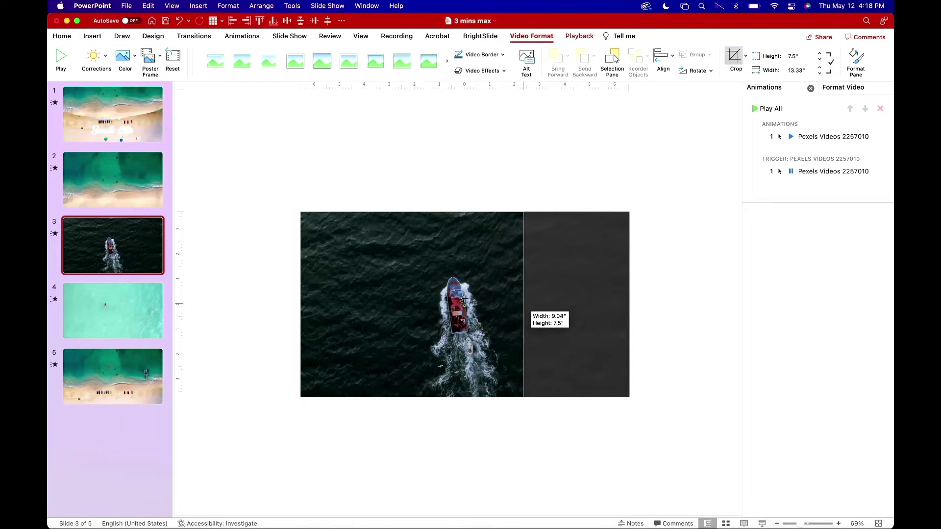
drag(302, 304, 408, 304)
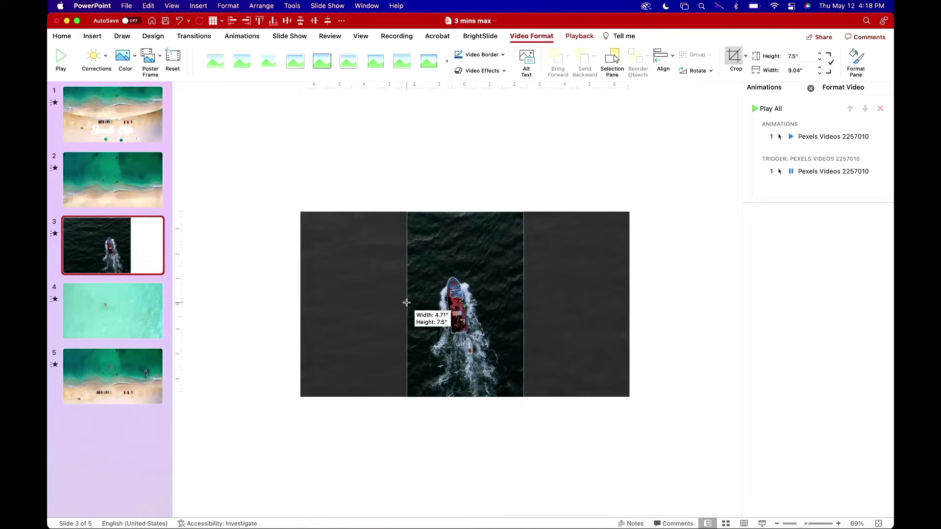
drag(461, 213, 461, 249)
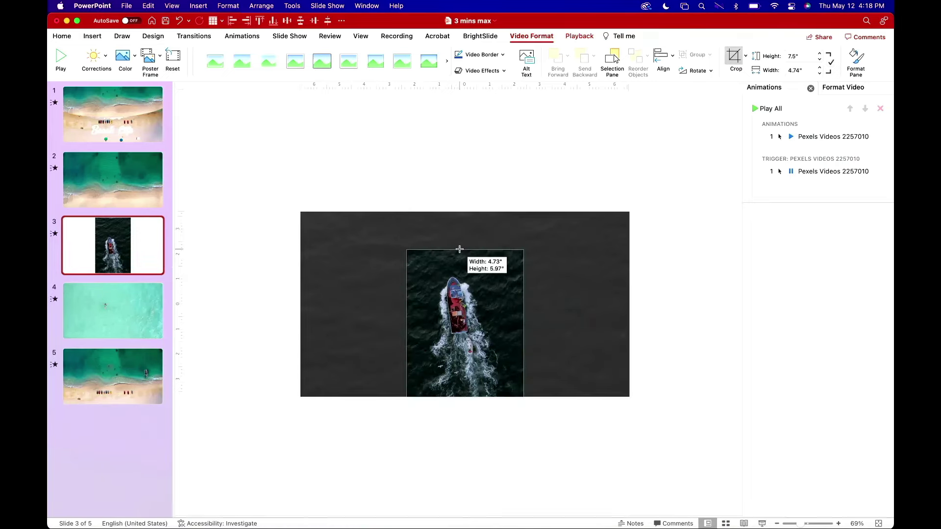
click(441, 208)
click(448, 275)
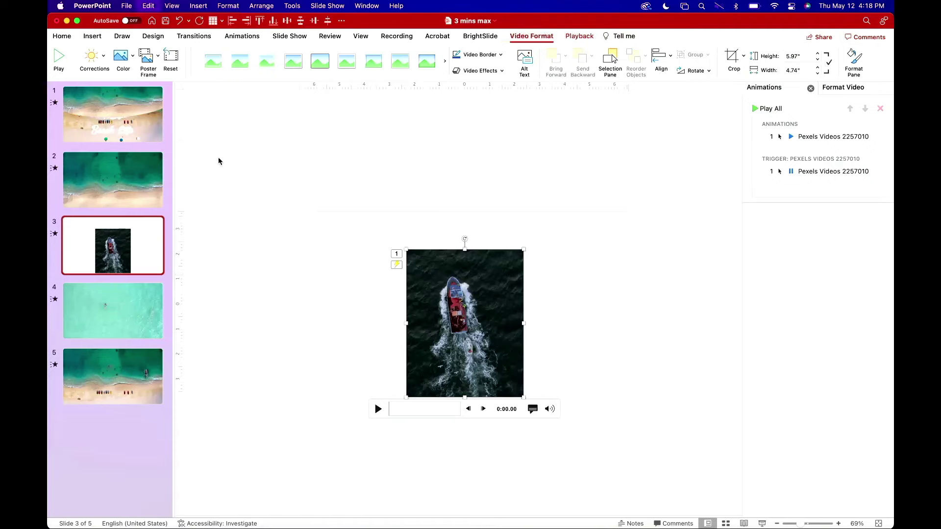
Step: Paste the boat video onto the title slide, shrink it to 1.85" × 1.47", and adjust its brightness
click(130, 138)
key(super+v)
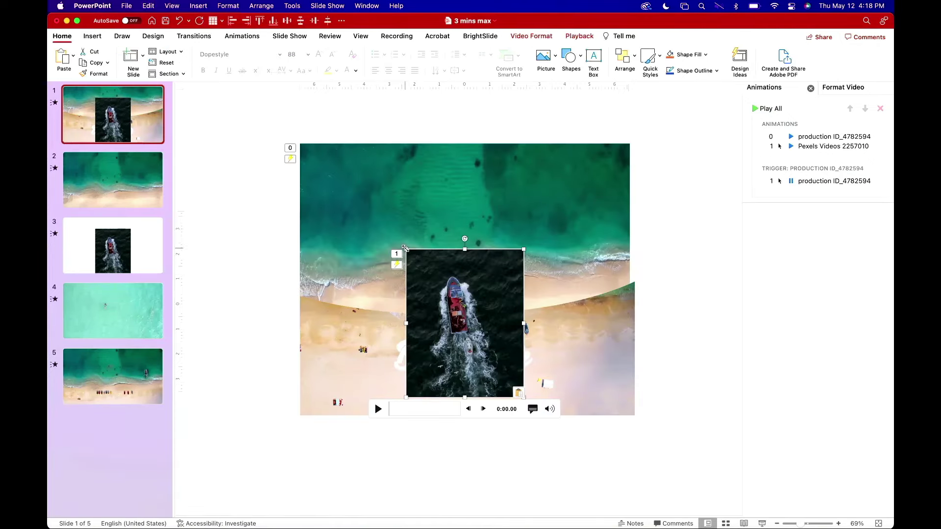
mouse_move(403, 248)
mouse_down()
mouse_move(482, 344)
mouse_move(562, 201)
mouse_up()
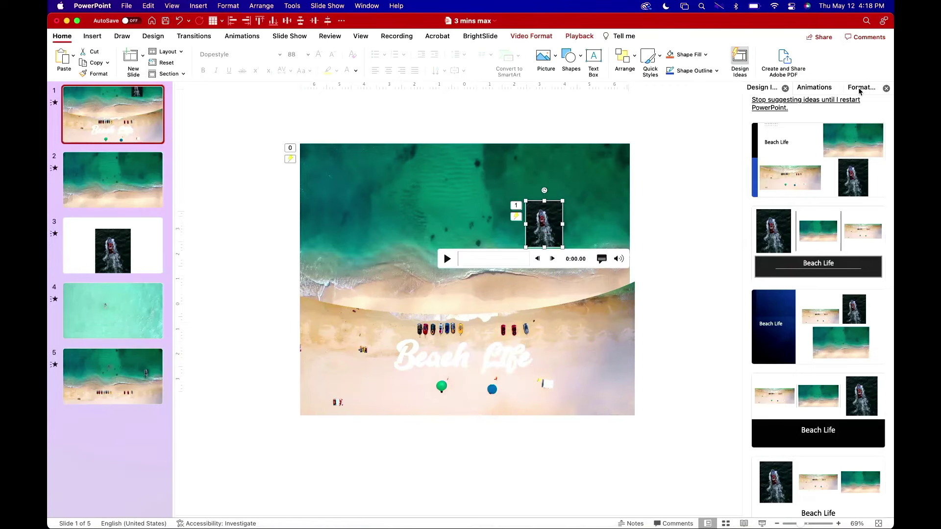
click(877, 87)
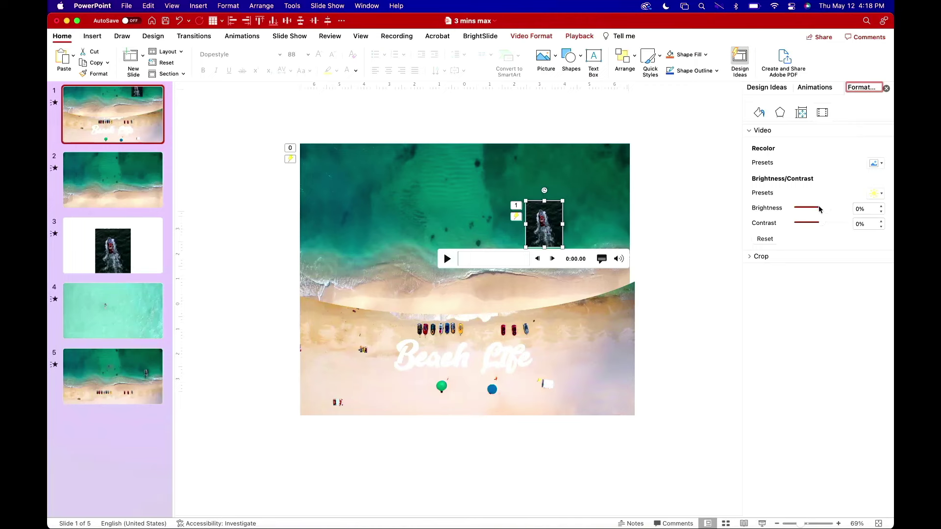
mouse_move(816, 207)
mouse_down()
mouse_move(813, 225)
mouse_move(825, 209)
mouse_up()
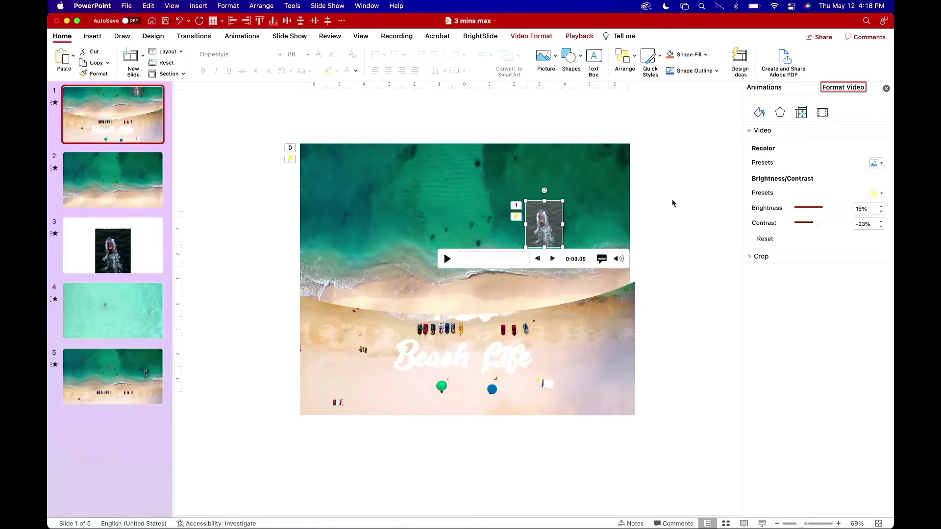
Step: Give the boat video Soft Edges and nudge it slightly right and down
click(536, 39)
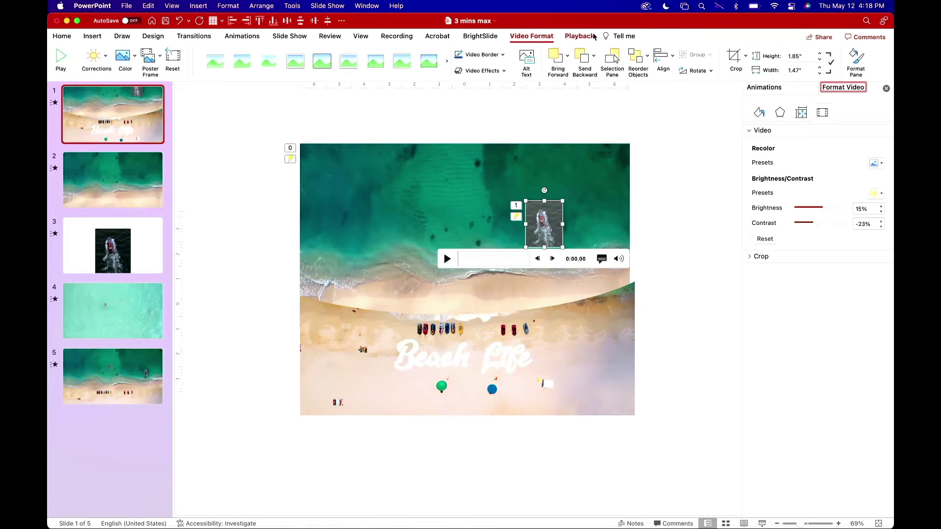
click(502, 71)
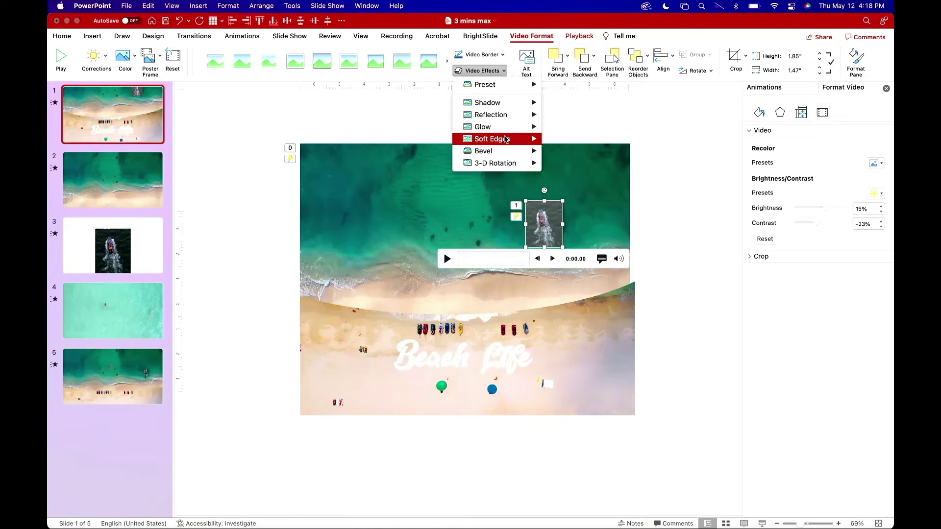
mouse_move(491, 140)
click(556, 218)
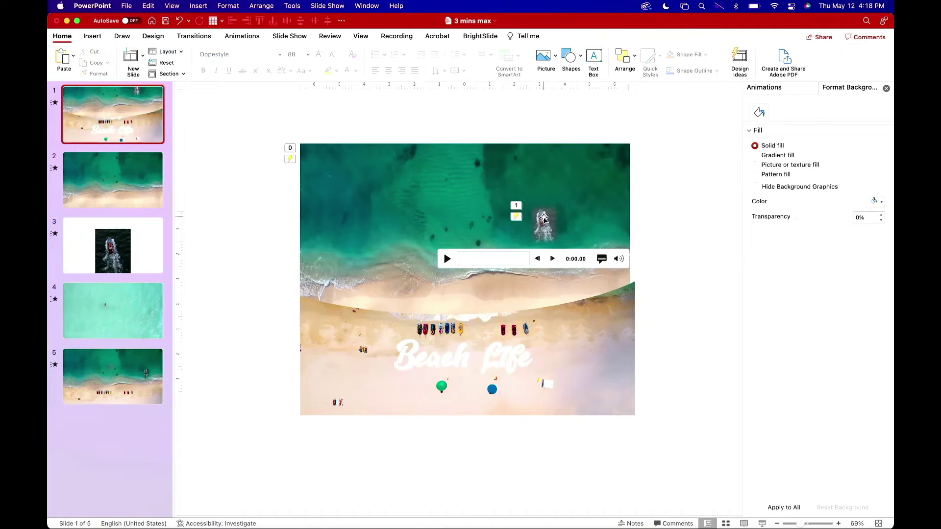
drag(545, 218, 559, 229)
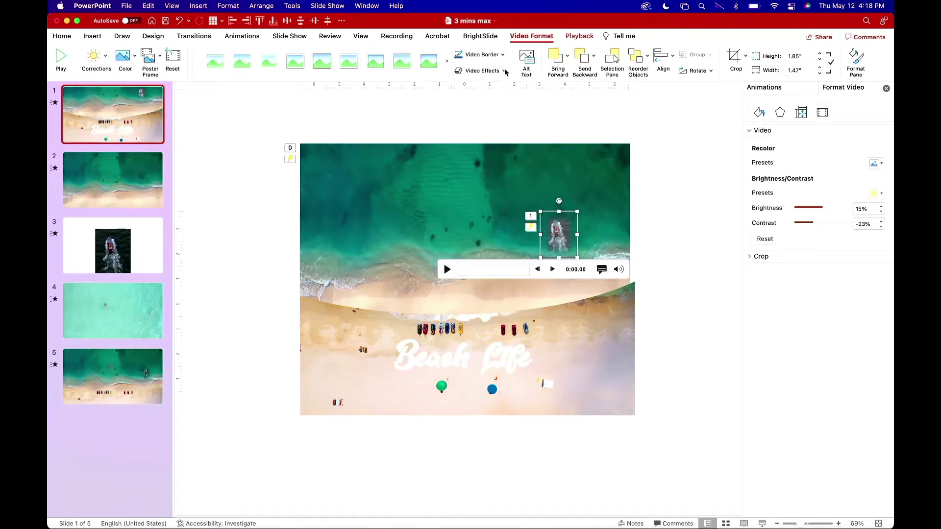
Step: Add a Lines motion path to the boat video, its end point dragged up into the water
click(242, 36)
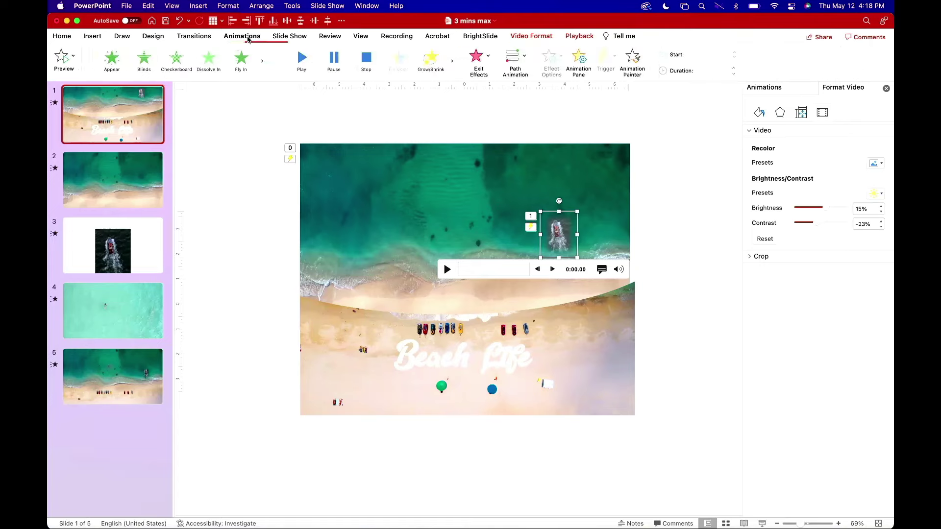
click(529, 54)
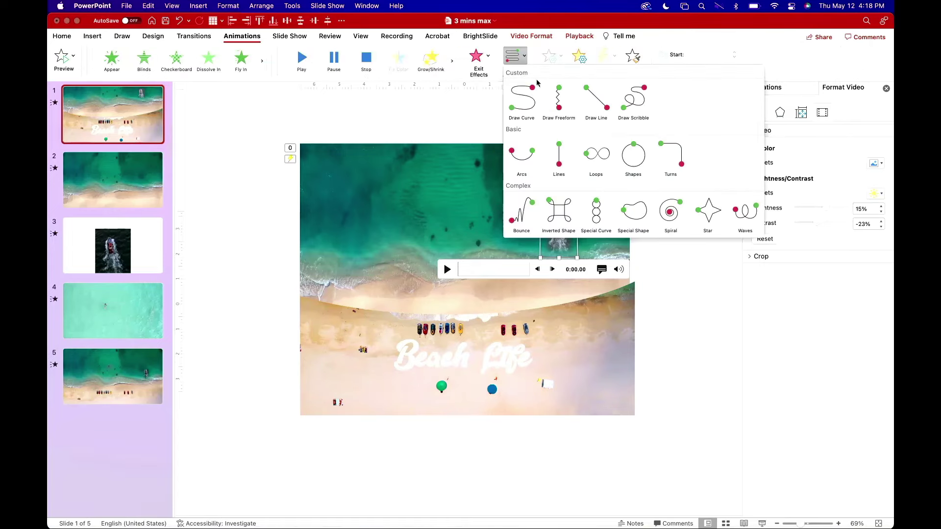
click(562, 158)
click(558, 282)
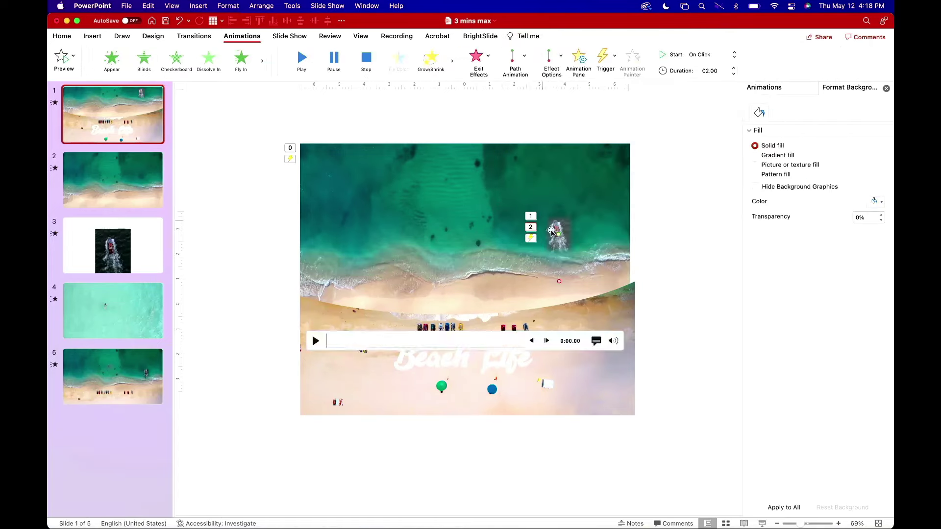
drag(558, 281, 551, 174)
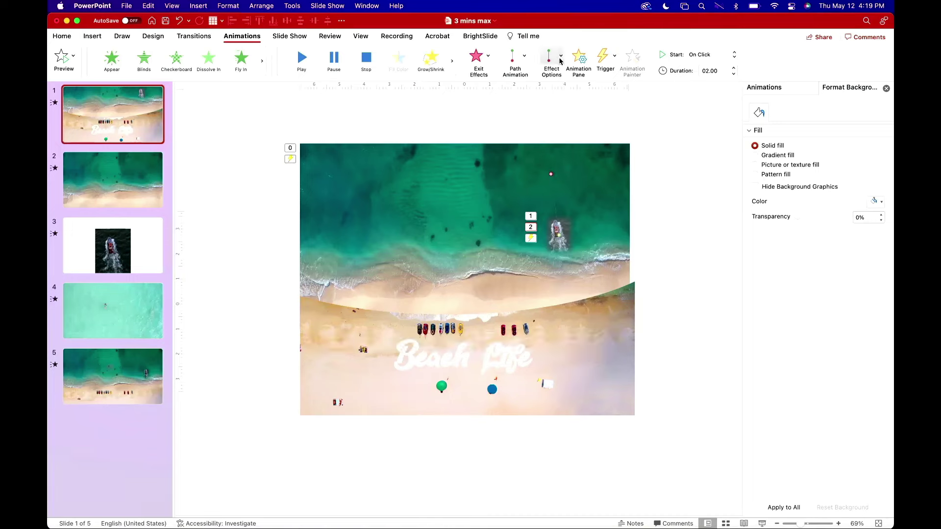
Step: Set both boat animations to Start With Previous and extend the path above the slide top
click(579, 60)
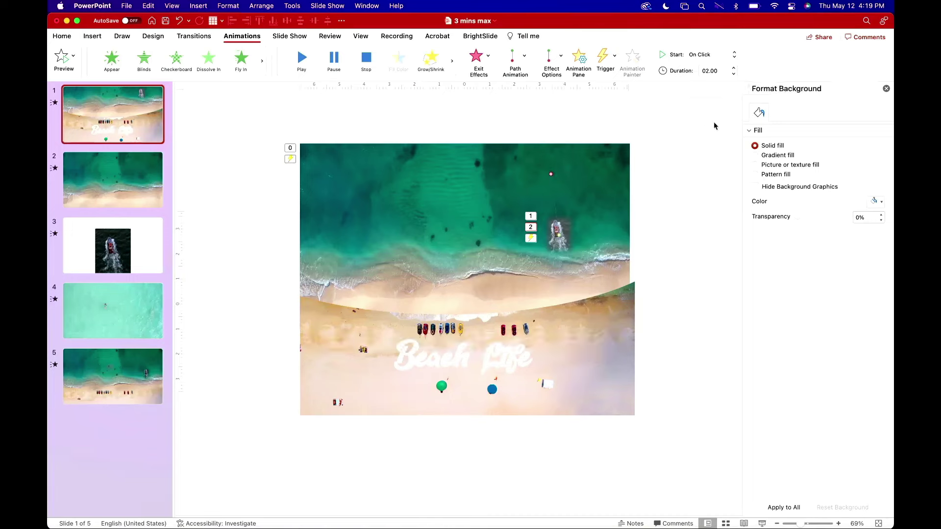
click(576, 58)
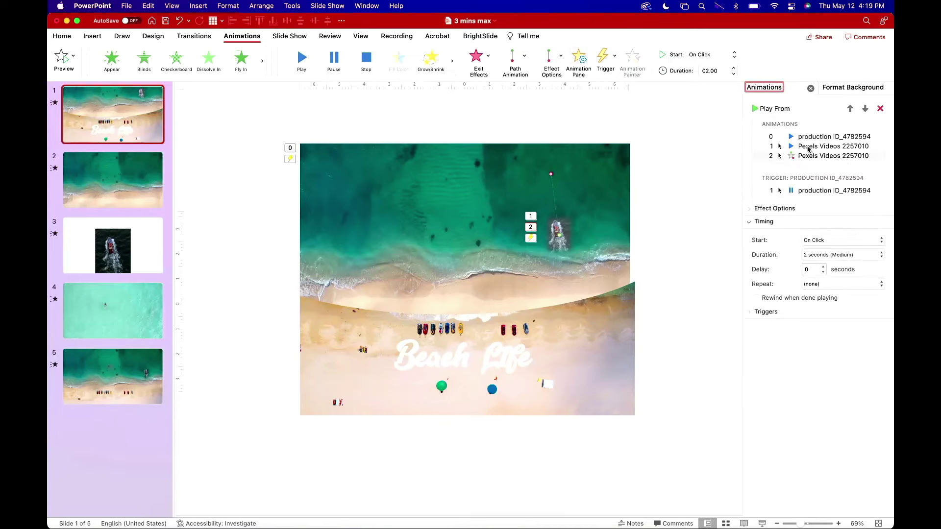
shift+click(808, 149)
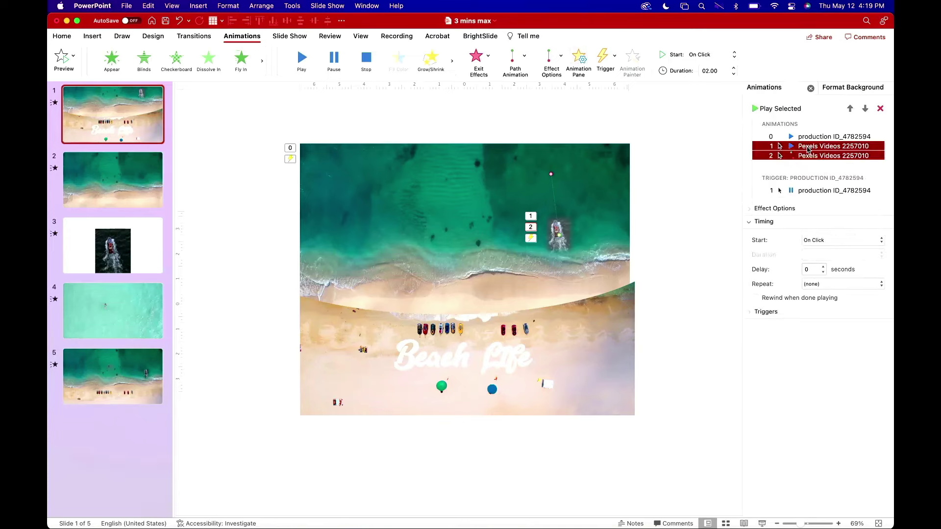
click(829, 240)
click(831, 253)
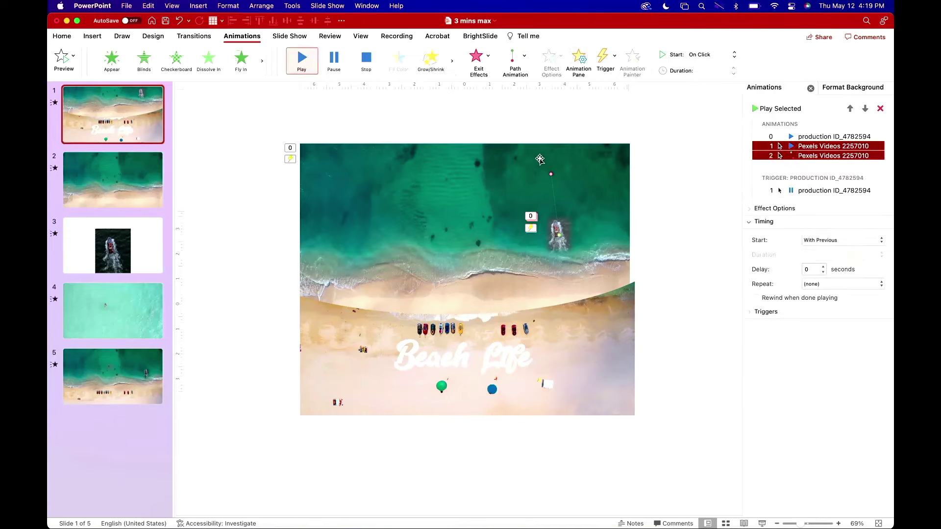
drag(552, 174, 552, 131)
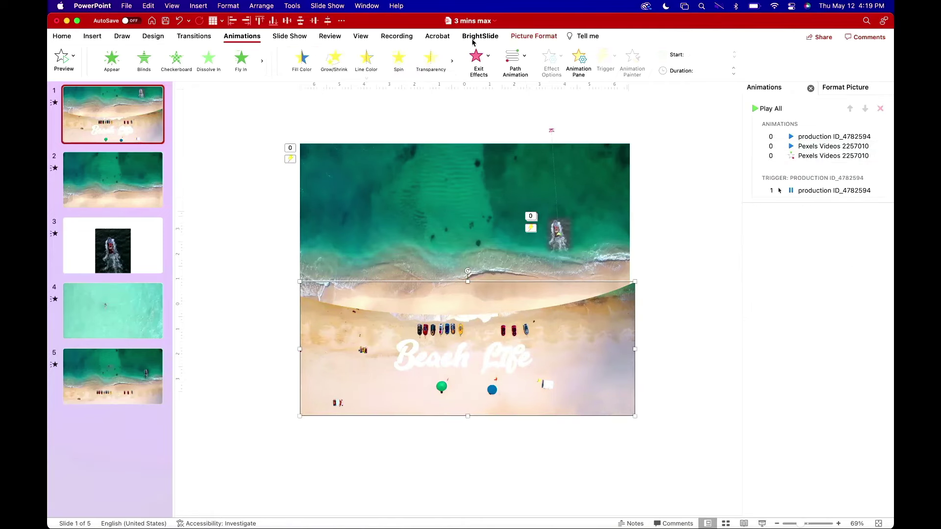
Step: Apply a Soft Edges picture effect variation to the beach photo
click(534, 35)
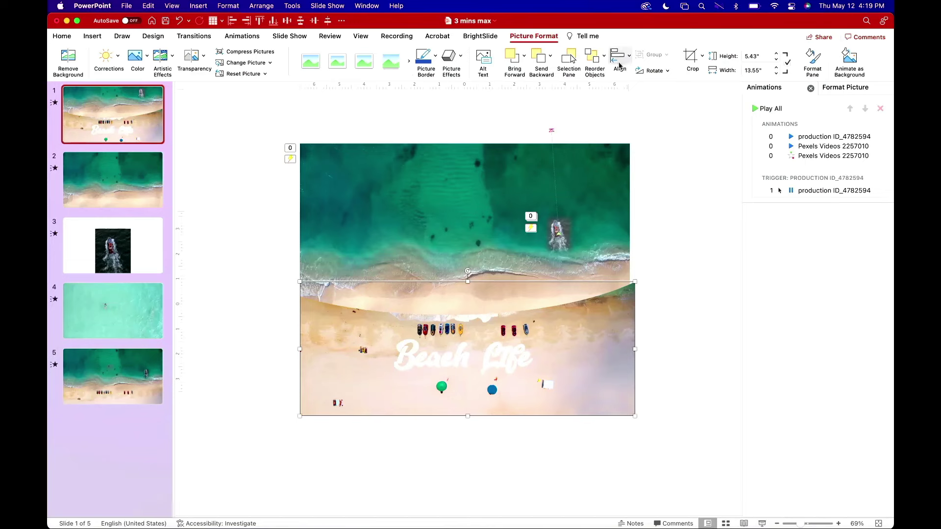
click(450, 58)
mouse_move(478, 127)
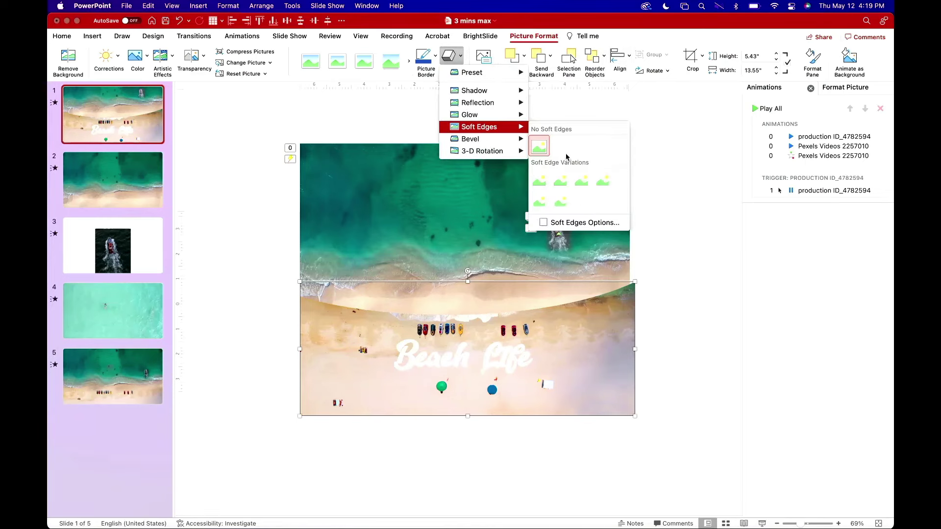
click(561, 201)
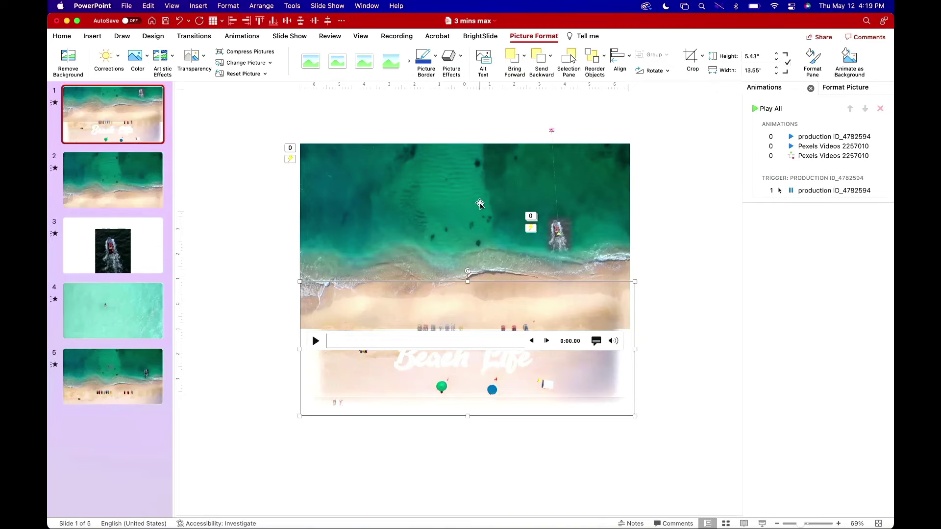
key(super+z)
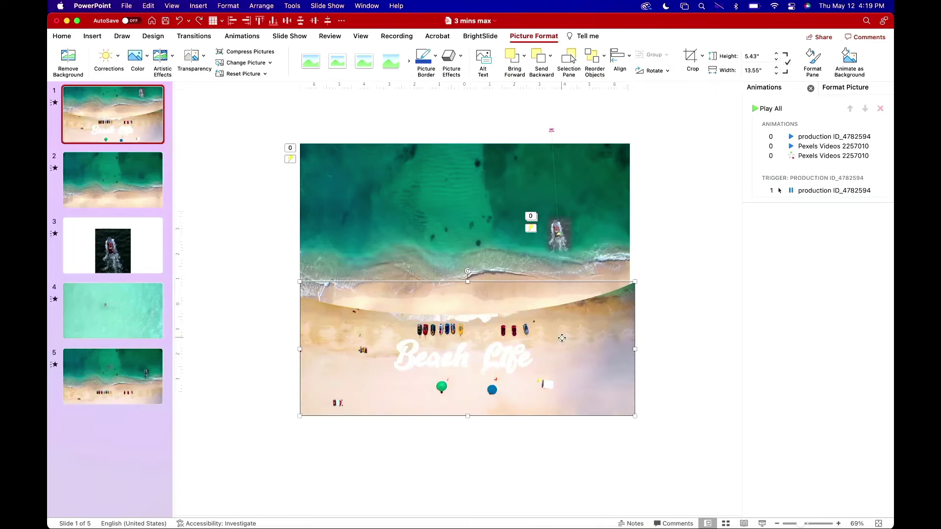
click(451, 56)
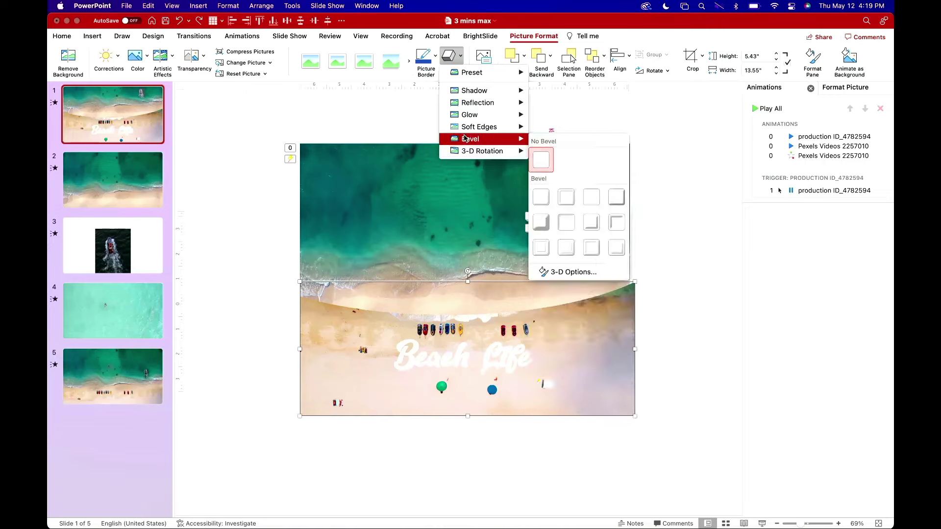
mouse_move(478, 126)
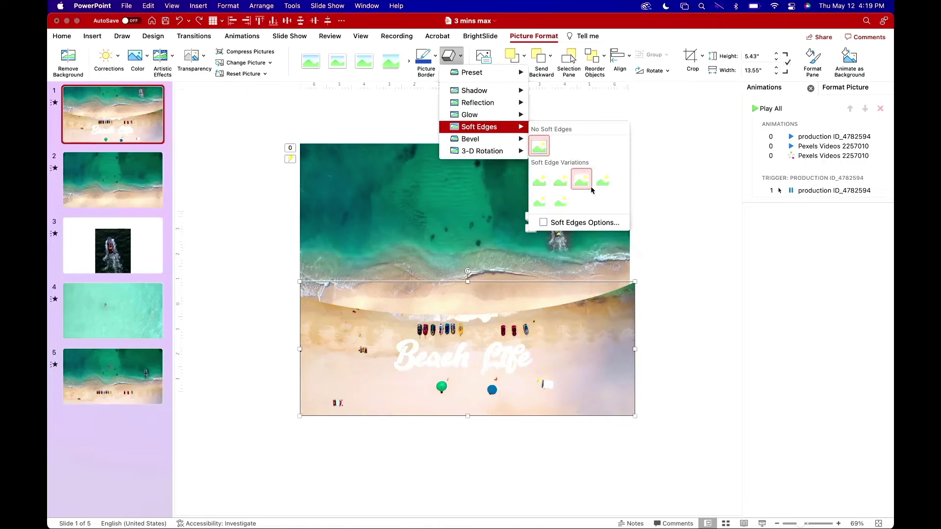
click(603, 182)
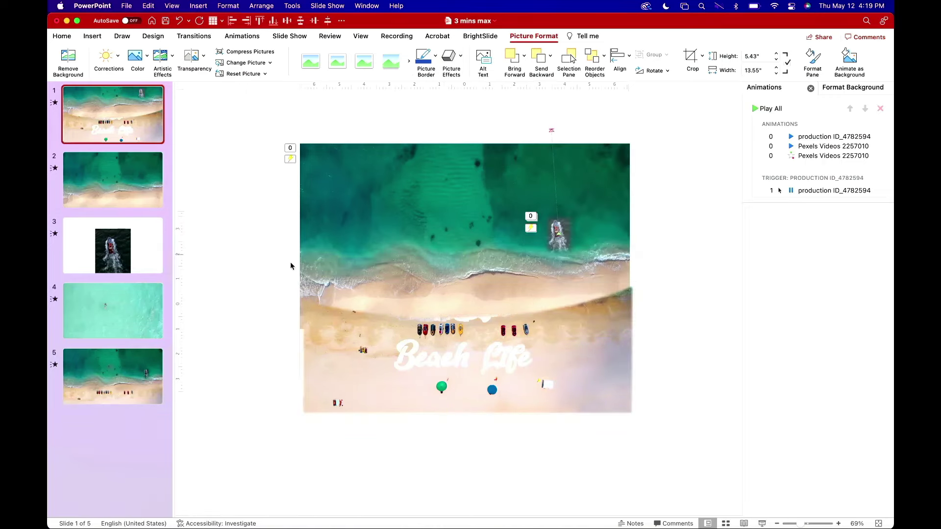
Step: Enlarge the beach photo toward the bottom-left to 5.58" × 13.95"
click(314, 354)
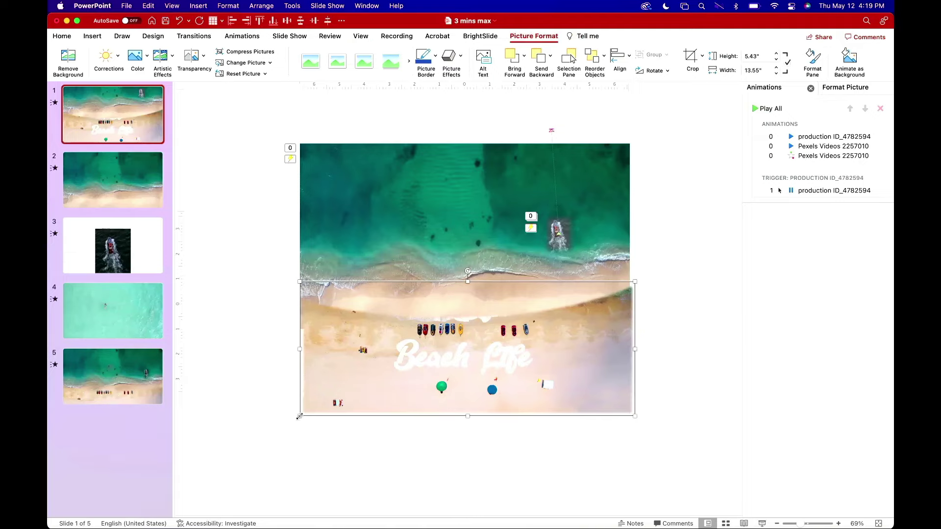
drag(298, 419, 290, 422)
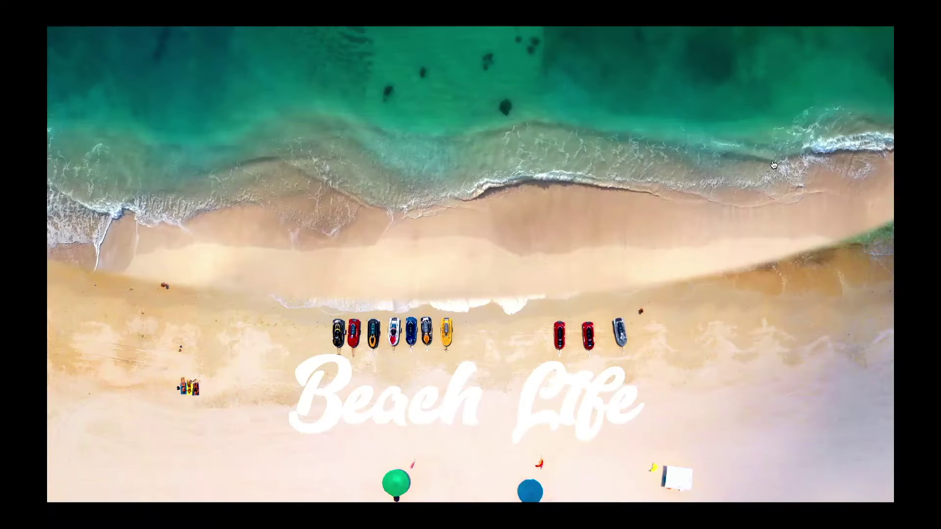
key(Escape)
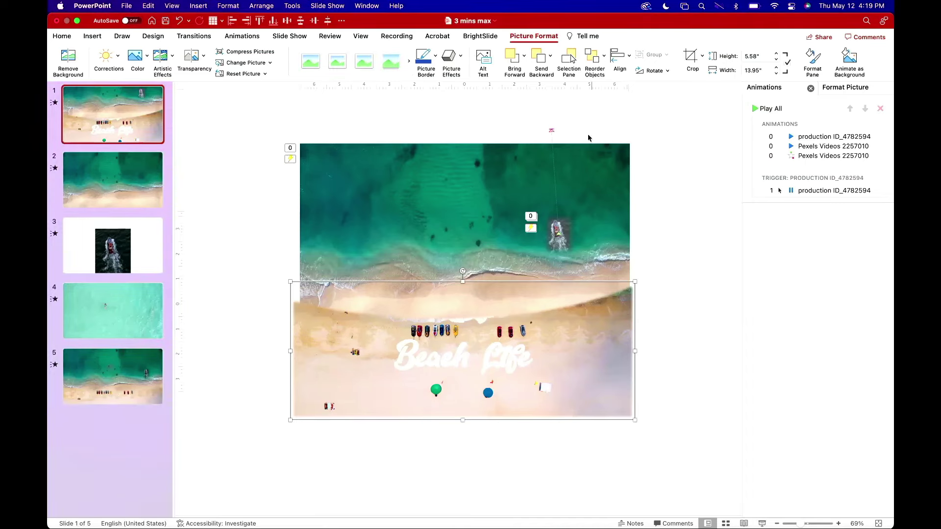
Step: Set the boat's motion path duration to 30 seconds and play the title slide full screen
click(828, 156)
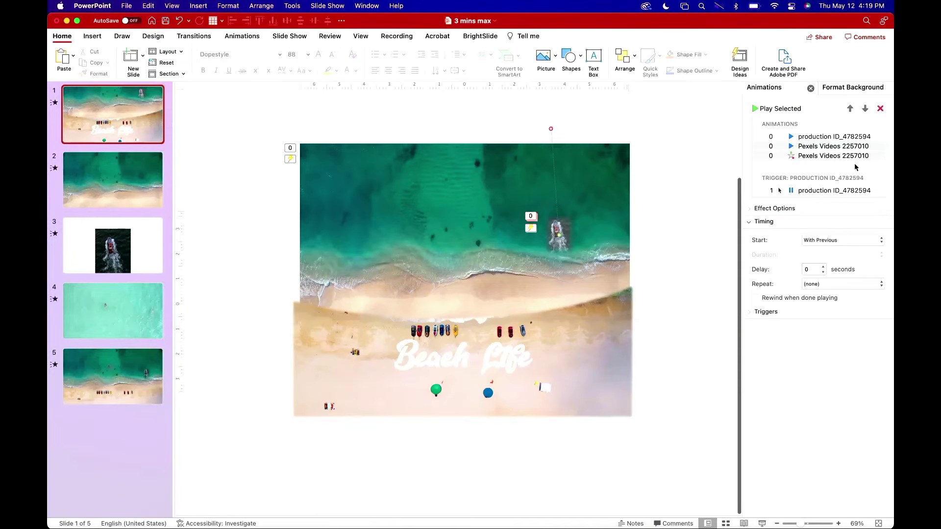
click(855, 147)
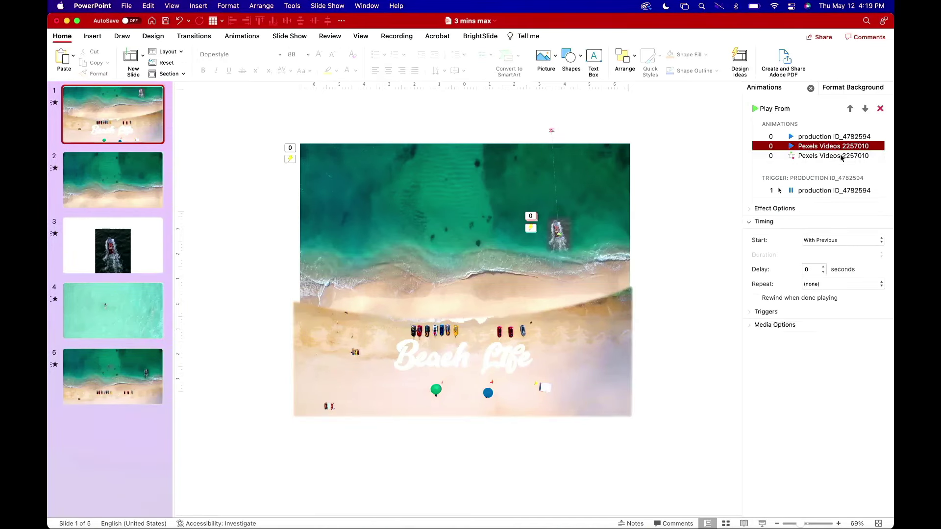
click(840, 155)
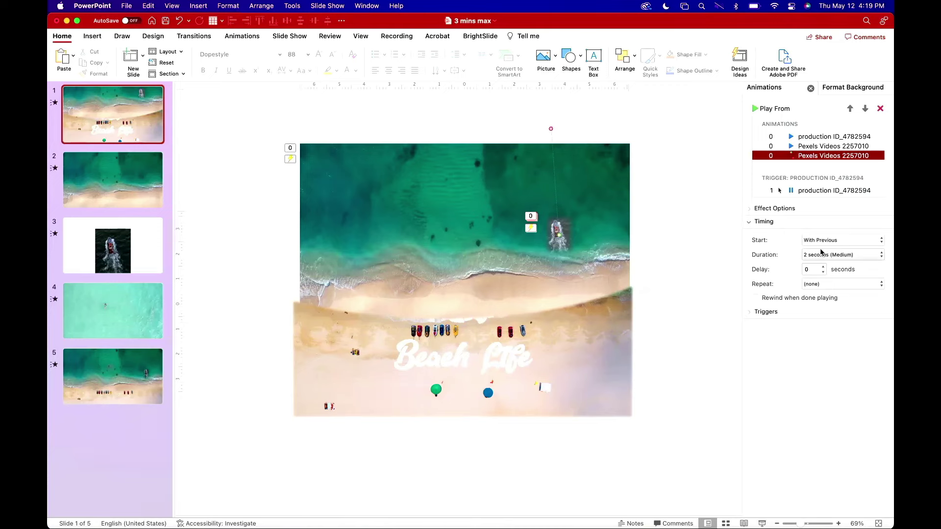
click(824, 255)
text(30)
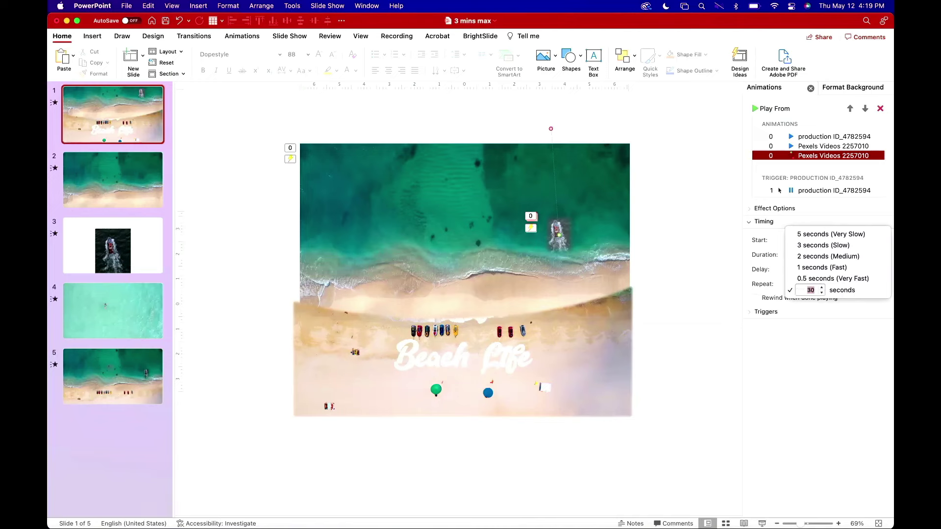
key(Return)
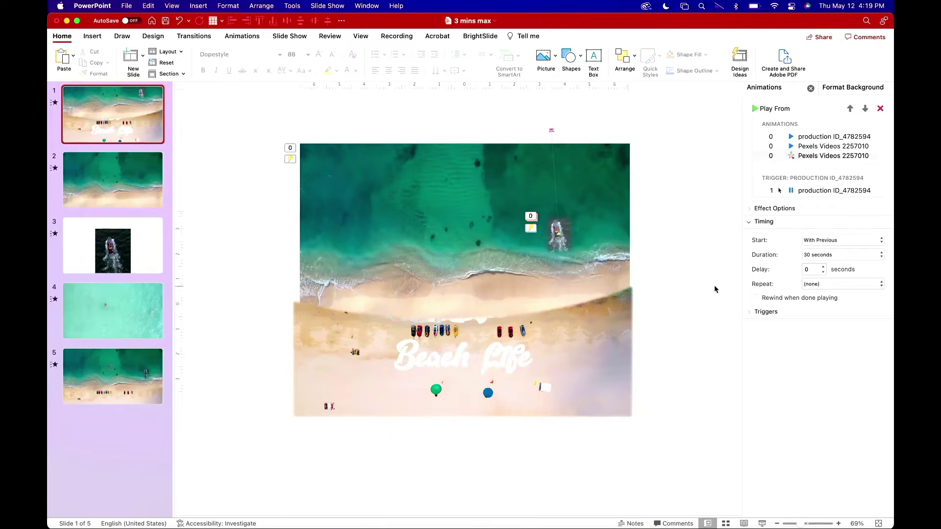
key(super+shift+Return)
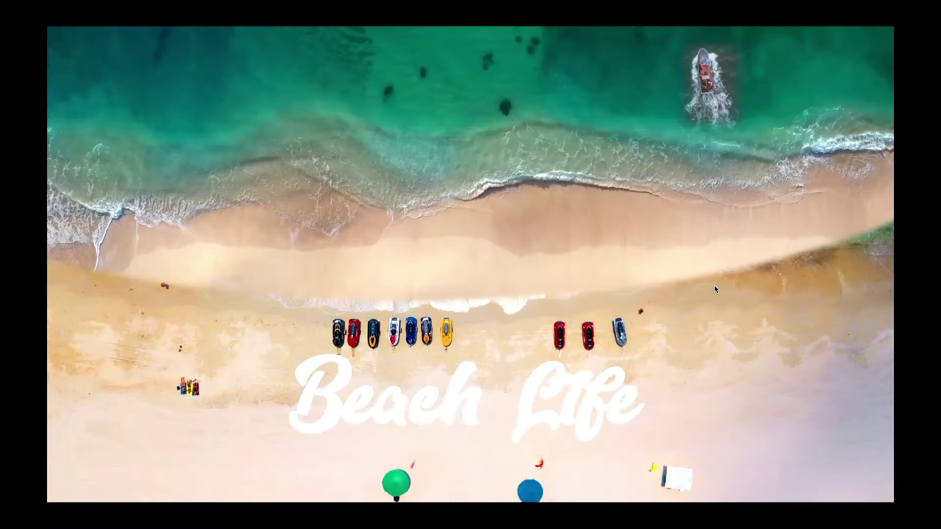
Step: Exit the running show and restart it from slide 5, the aerial beach scene with the boat
key(Escape)
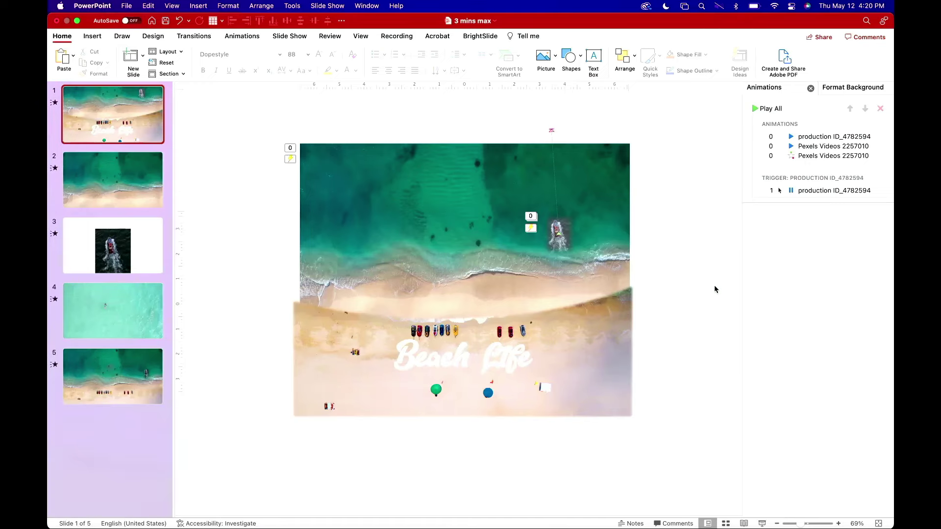
click(65, 378)
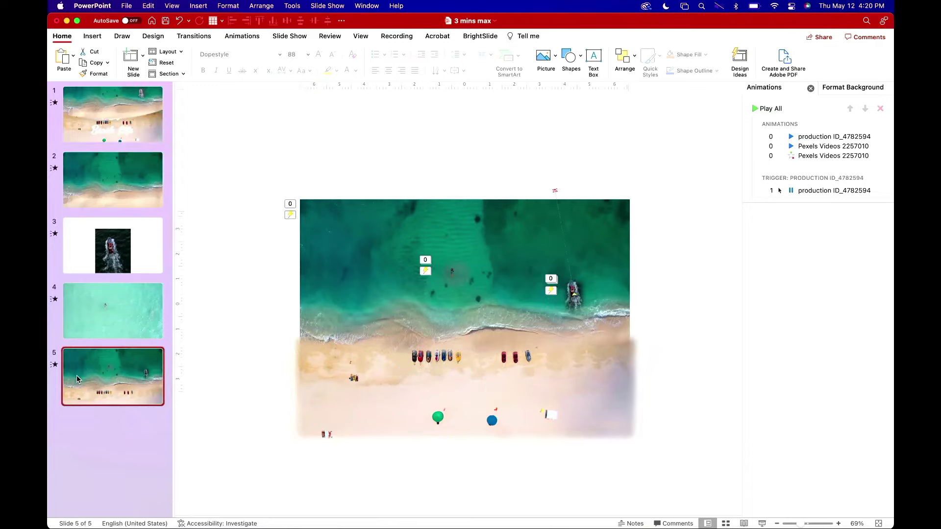
key(super+shift+Return)
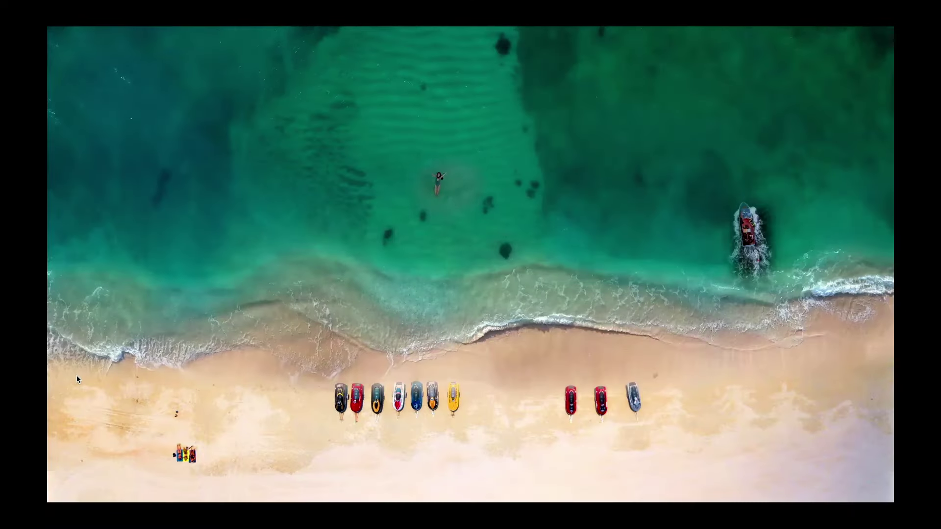